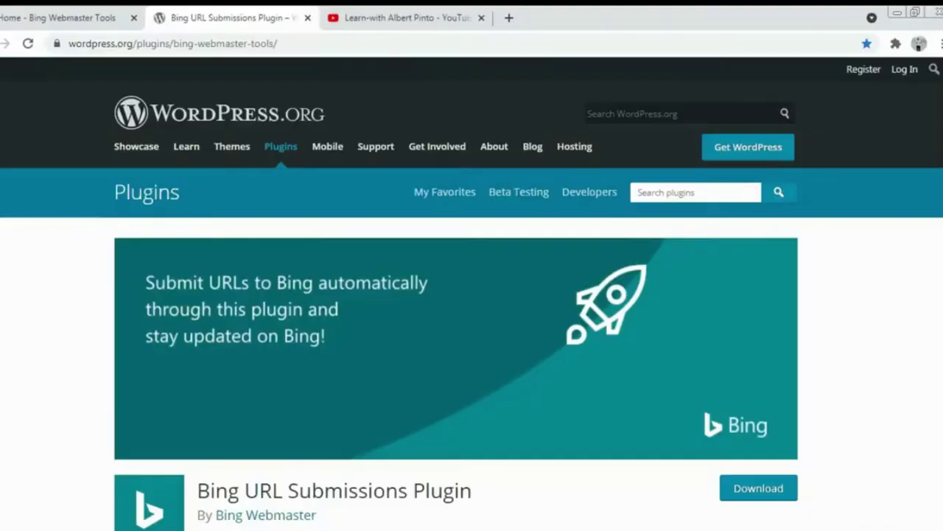
- Search the web for 'bing webmaster tool' in a new browser tab
{"action": "scroll", "coordinate": [877, 329], "scroll_direction": "down", "scroll_amount": 1}
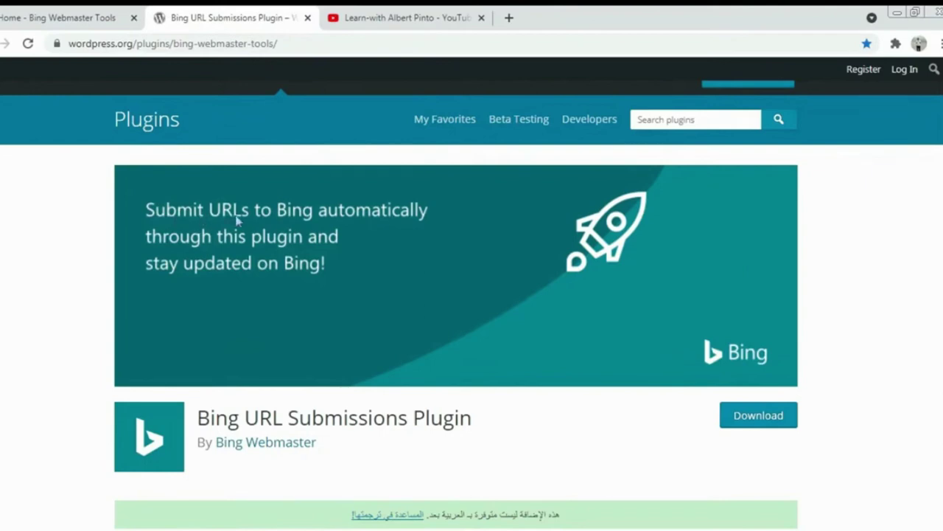
{"action": "key", "text": "ctrl+t"}
{"action": "type", "text": "bing "}
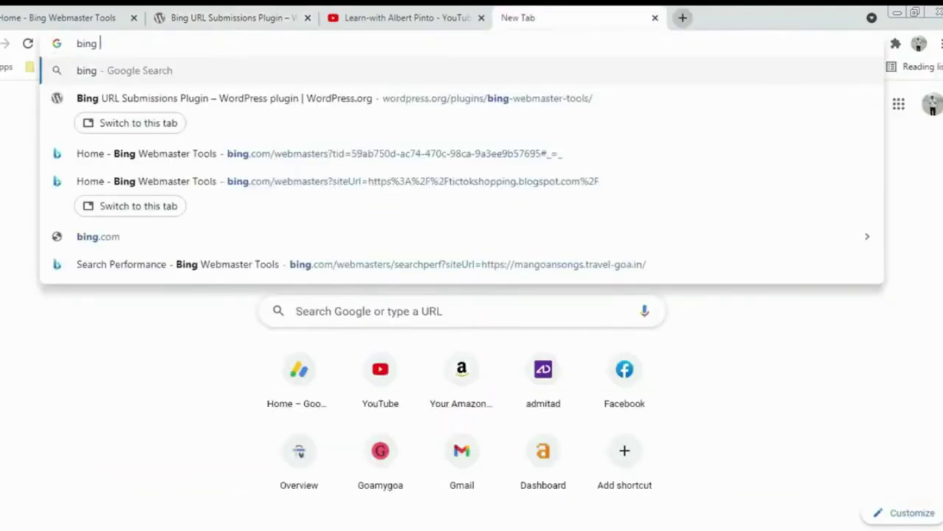
{"action": "type", "text": "webmaster tool"}
{"action": "key", "text": "Return"}
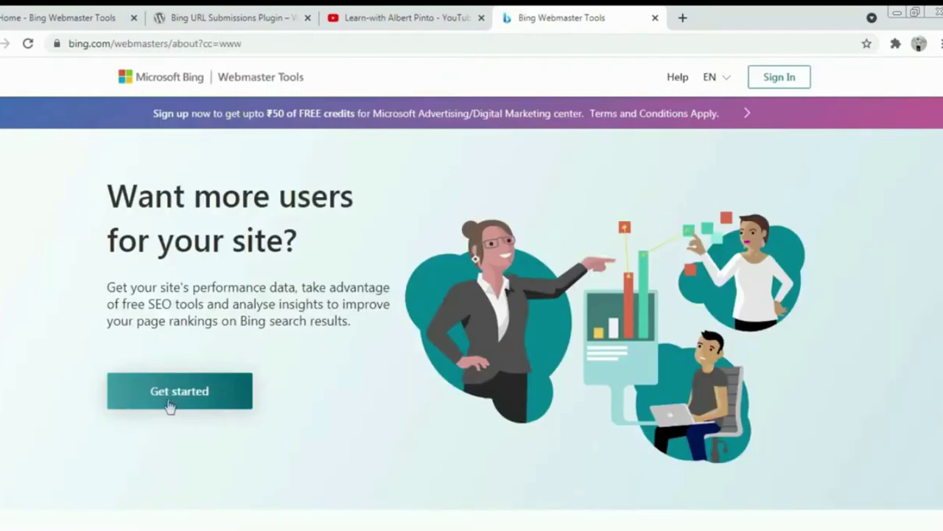
- Sign in to Bing Webmaster Tools with Facebook and view the account's site list
{"action": "left_click", "coordinate": [781, 78]}
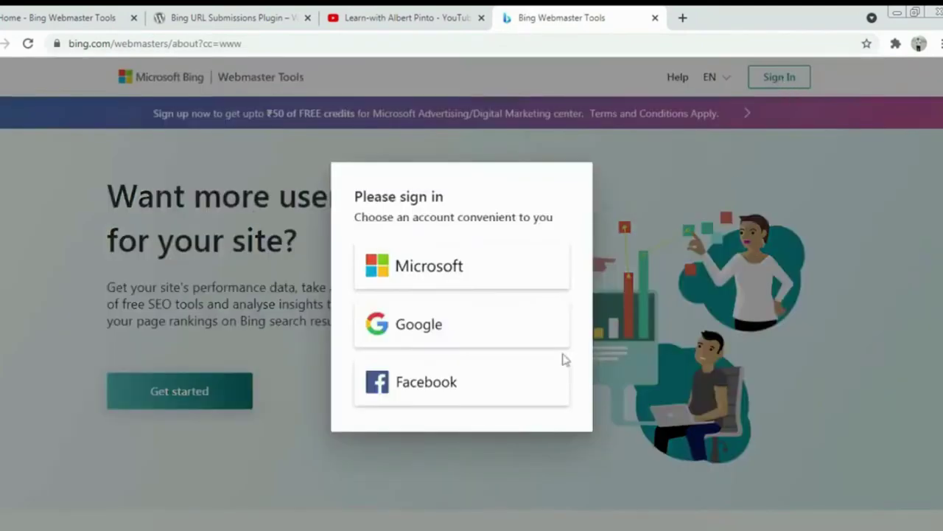
{"action": "left_click", "coordinate": [416, 398]}
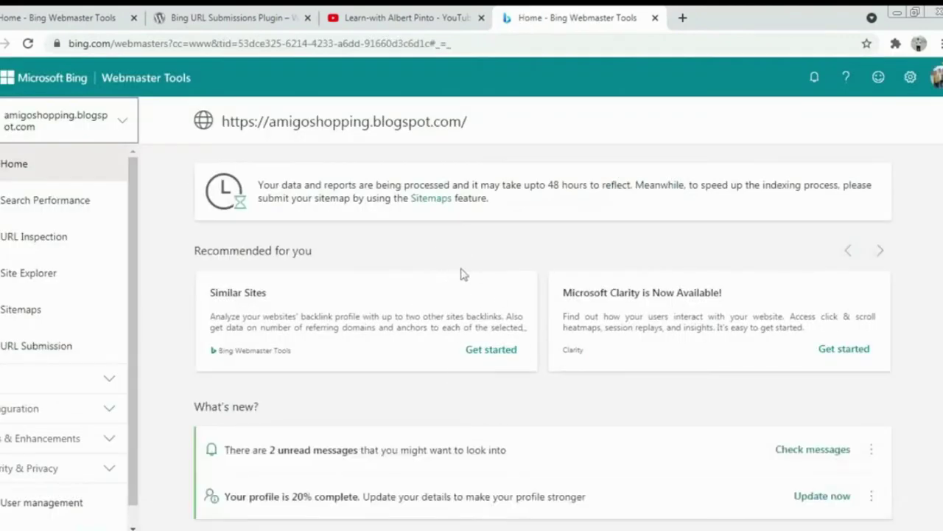
{"action": "left_click", "coordinate": [67, 120]}
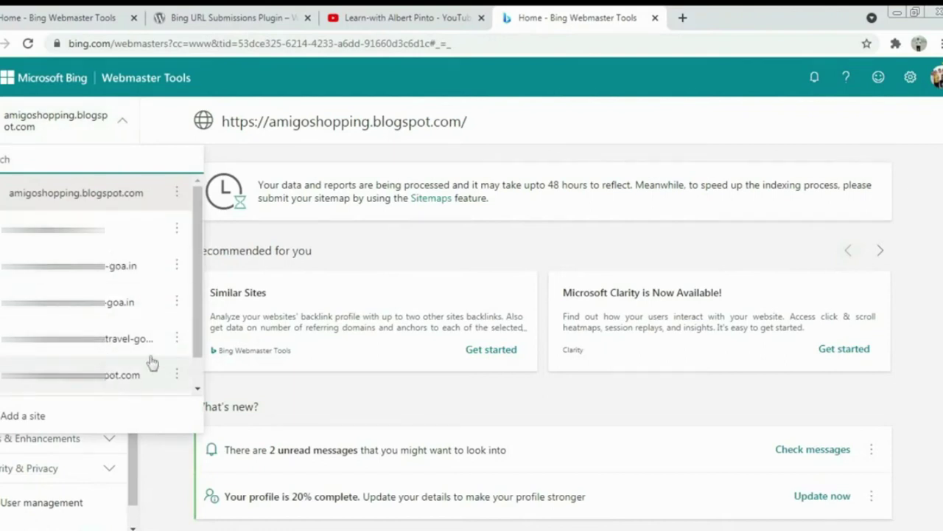
{"action": "scroll", "coordinate": [198, 365], "scroll_direction": "down", "scroll_amount": 1}
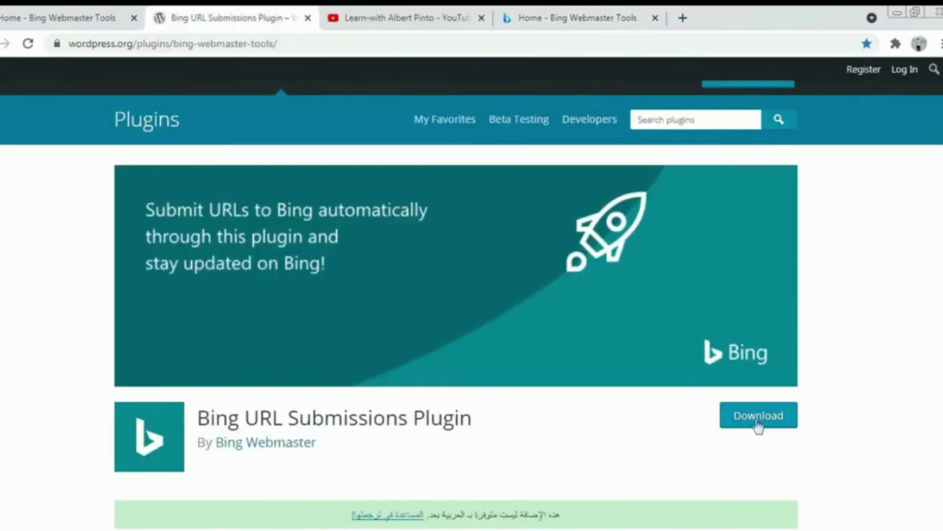
- Download the Bing URL Submissions Plugin and save it as bing-webmaster-tools.zip
{"action": "left_click", "coordinate": [763, 426]}
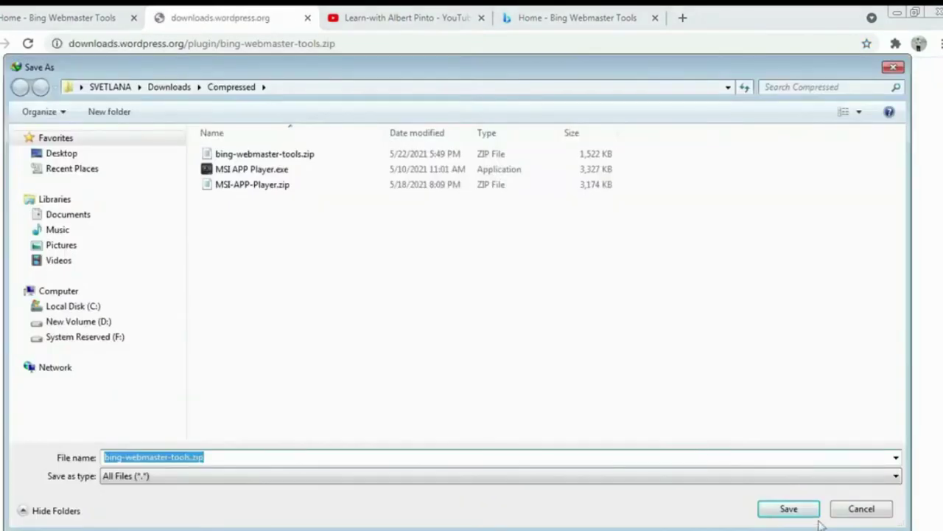
{"action": "key", "text": "Return"}
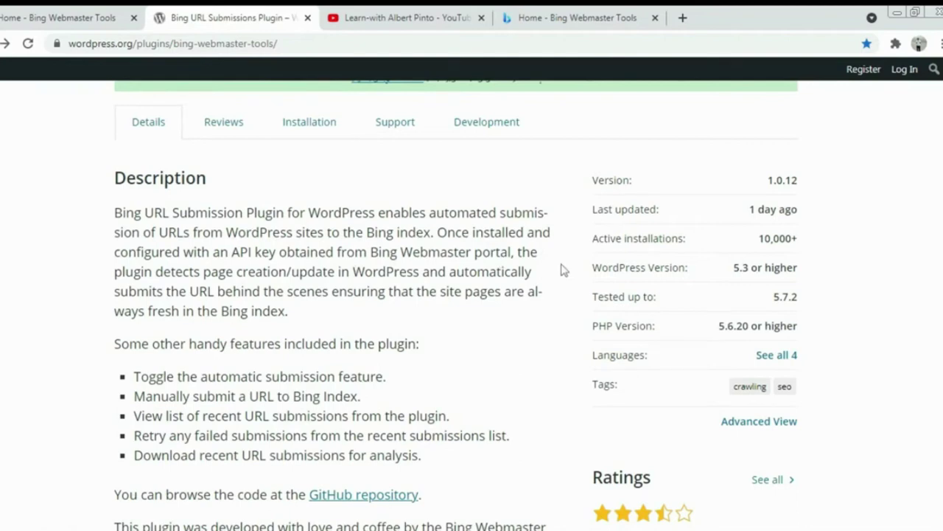
{"action": "scroll", "coordinate": [549, 264], "scroll_direction": "down", "scroll_amount": 3}
{"action": "scroll", "coordinate": [537, 254], "scroll_direction": "down", "scroll_amount": 3}
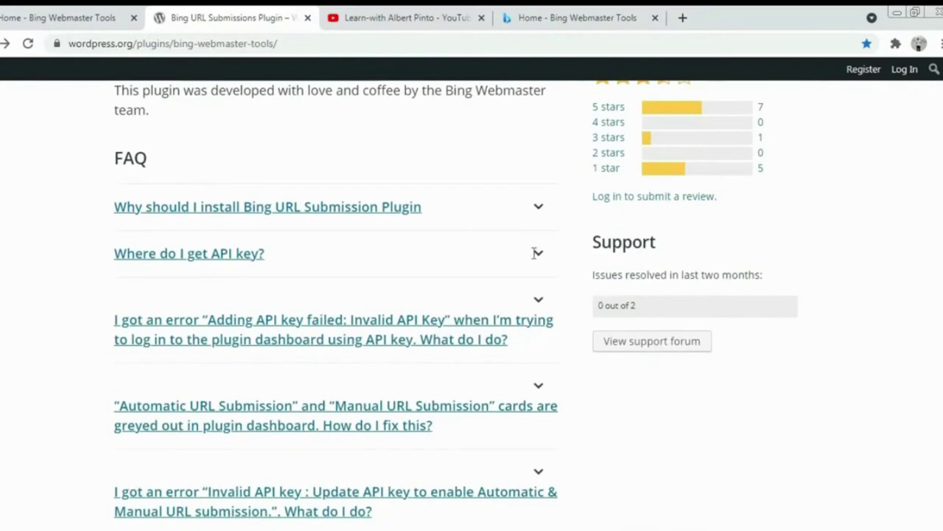
{"action": "scroll", "coordinate": [532, 252], "scroll_direction": "up", "scroll_amount": 5}
{"action": "scroll", "coordinate": [528, 252], "scroll_direction": "down", "scroll_amount": 4}
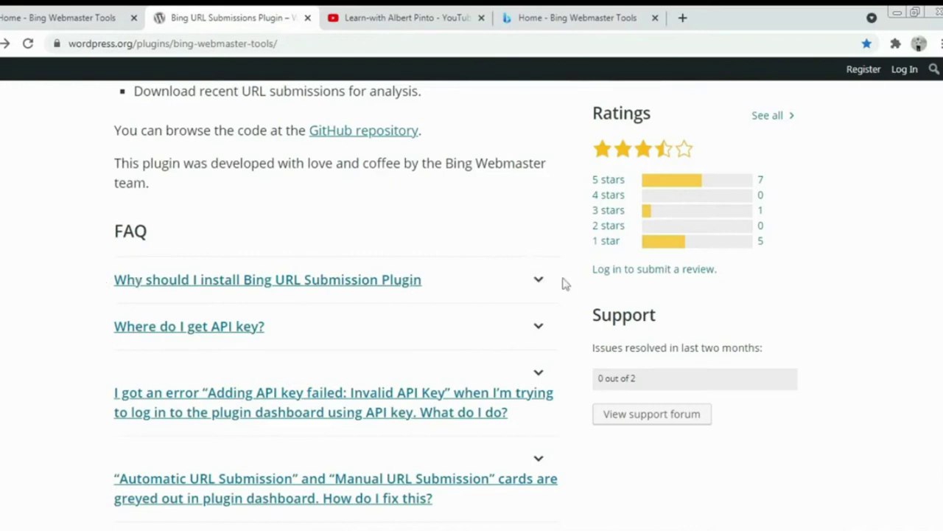
{"action": "left_click", "coordinate": [538, 281]}
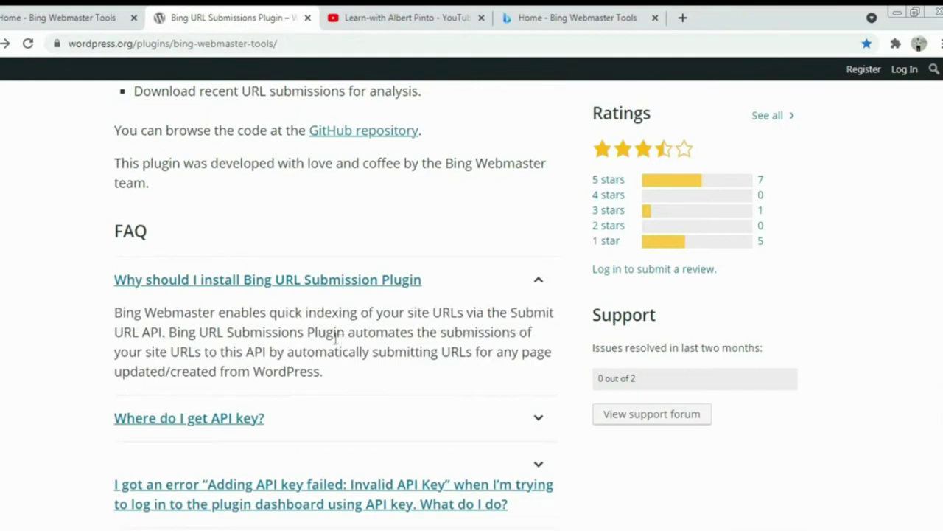
{"action": "left_click", "coordinate": [539, 283]}
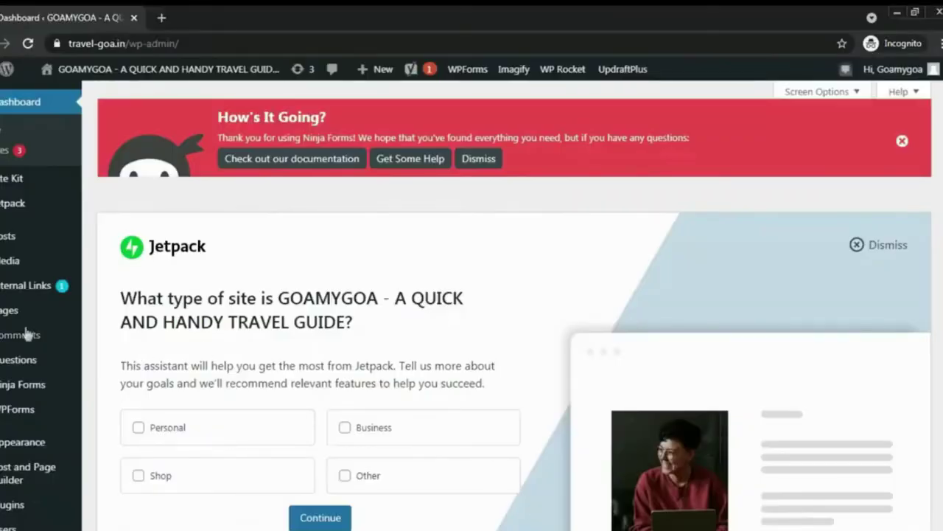
- Go to Plugins > Add New and reveal the plugin zip upload area
{"action": "scroll", "coordinate": [26, 333], "scroll_direction": "down", "scroll_amount": 2}
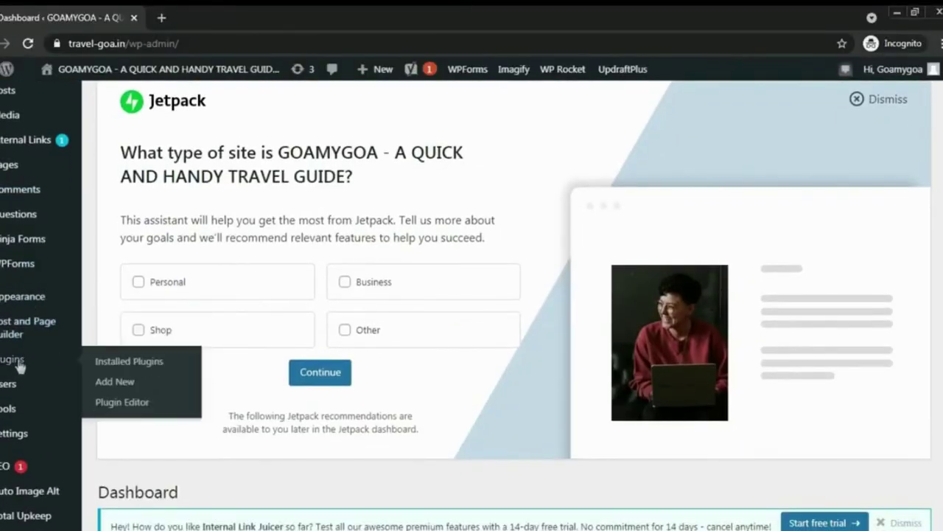
{"action": "left_click", "coordinate": [116, 385]}
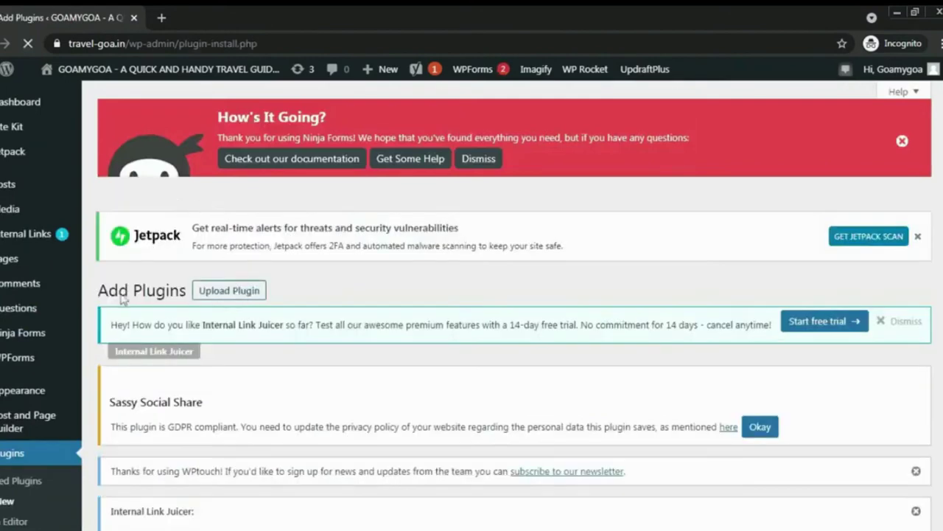
{"action": "left_click", "coordinate": [231, 292]}
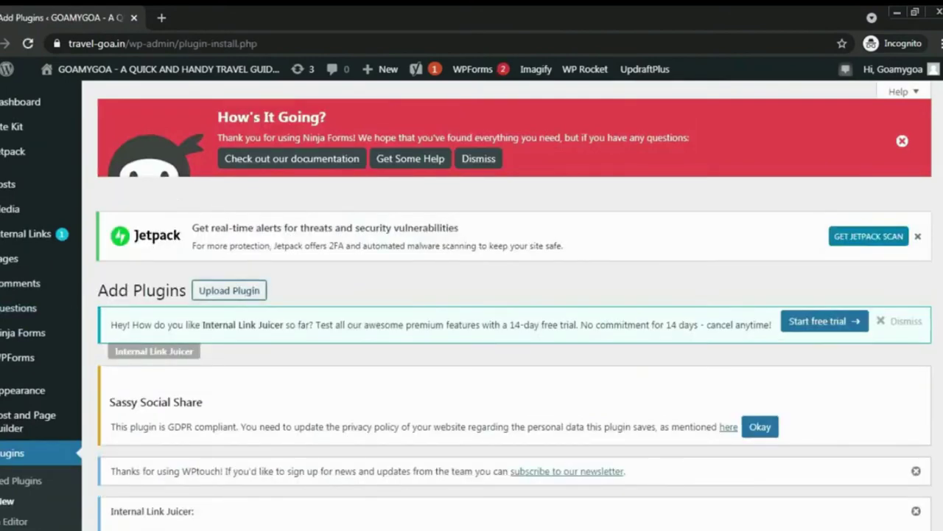
{"action": "scroll", "coordinate": [509, 280], "scroll_direction": "down", "scroll_amount": 4}
{"action": "scroll", "coordinate": [524, 270], "scroll_direction": "down", "scroll_amount": 3}
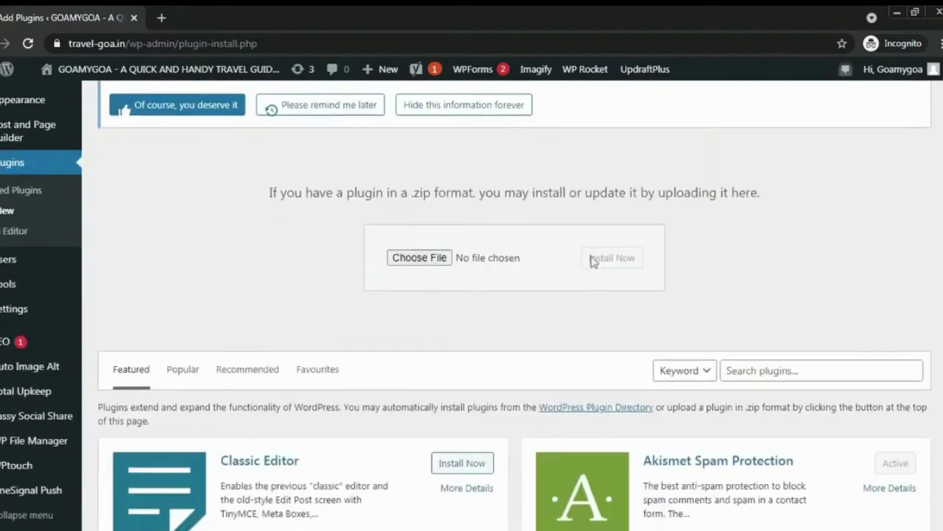
- Upload bing-webmaster-tools.zip and install it as a plugin
{"action": "left_click", "coordinate": [428, 261]}
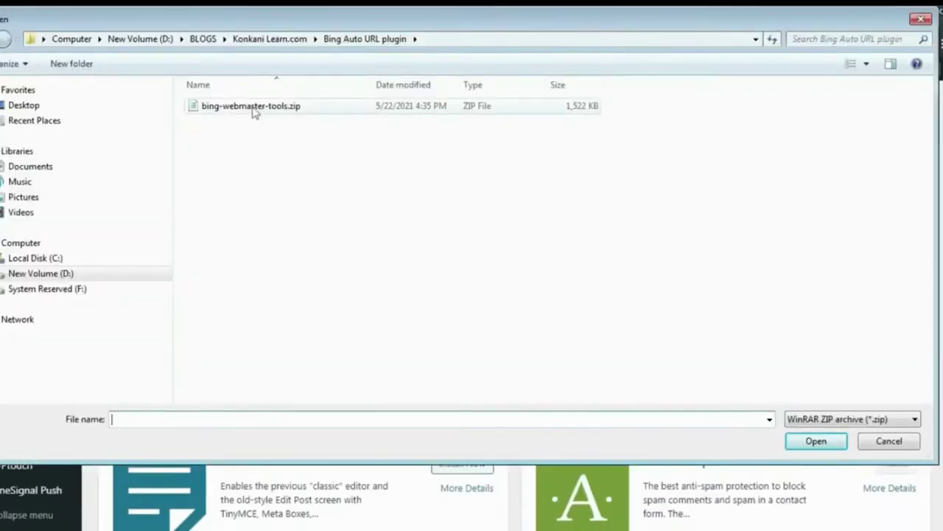
{"action": "left_click", "coordinate": [254, 108]}
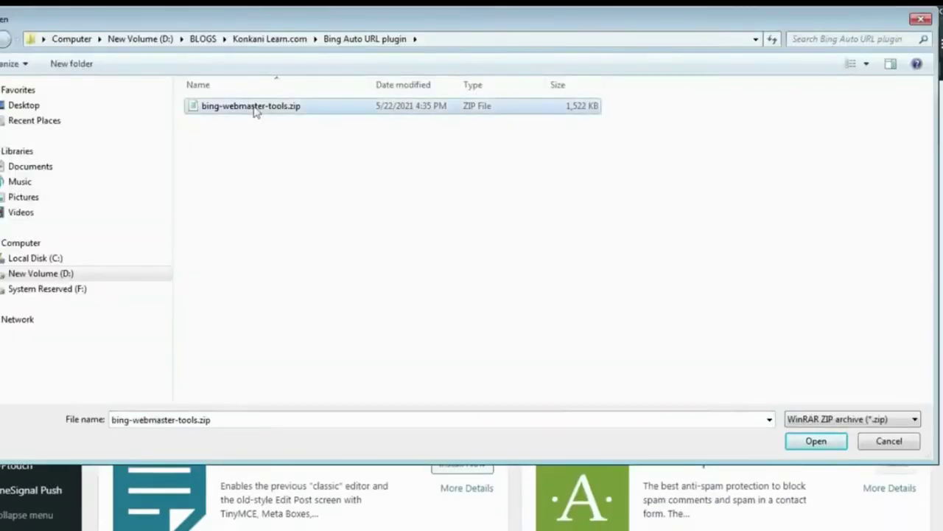
{"action": "left_click", "coordinate": [823, 443]}
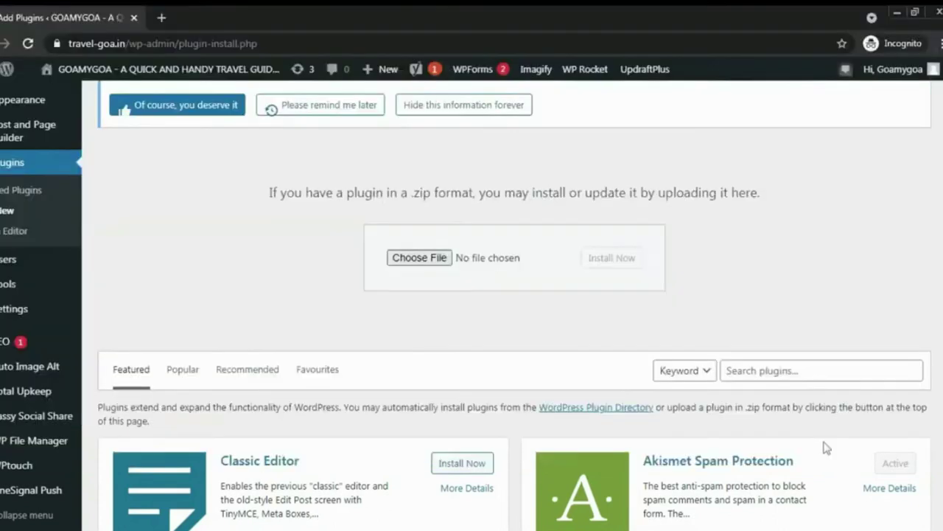
{"action": "left_click", "coordinate": [621, 264]}
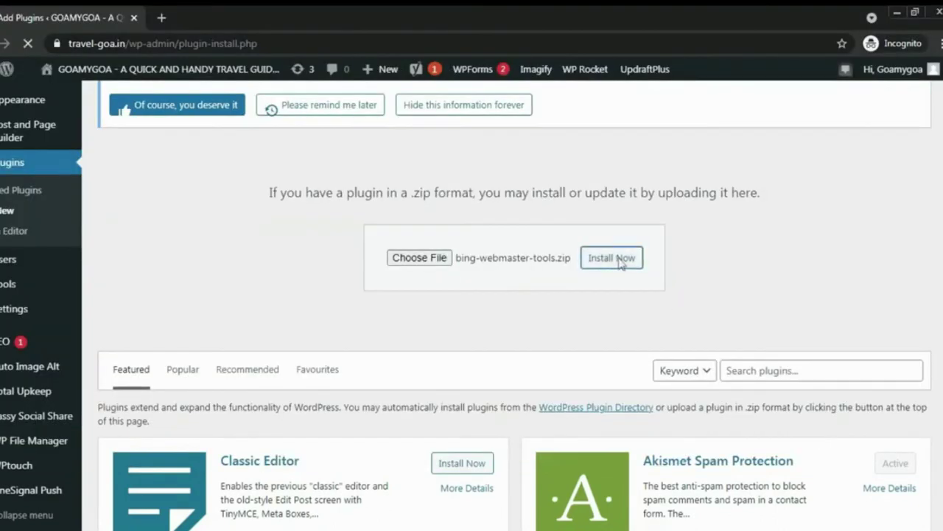
{"action": "scroll", "coordinate": [619, 262], "scroll_direction": "down", "scroll_amount": 3}
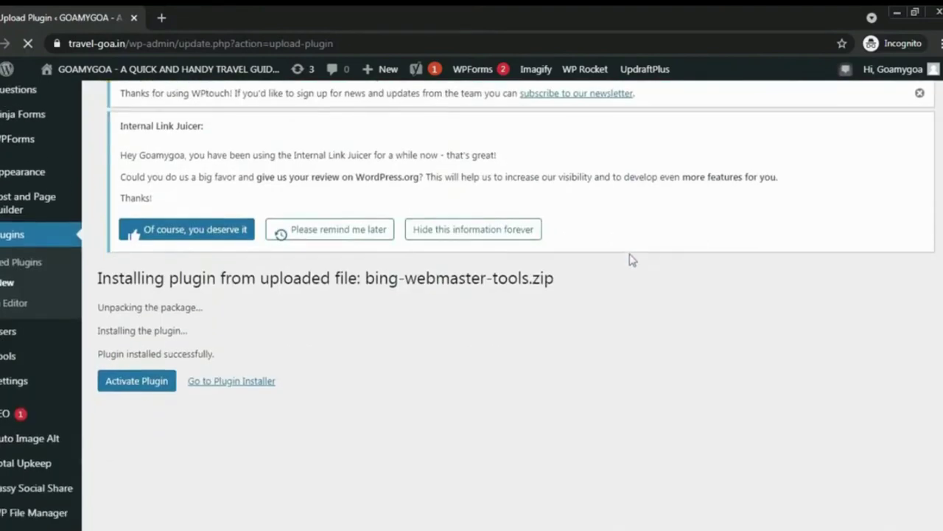
{"action": "scroll", "coordinate": [627, 257], "scroll_direction": "down", "scroll_amount": 1}
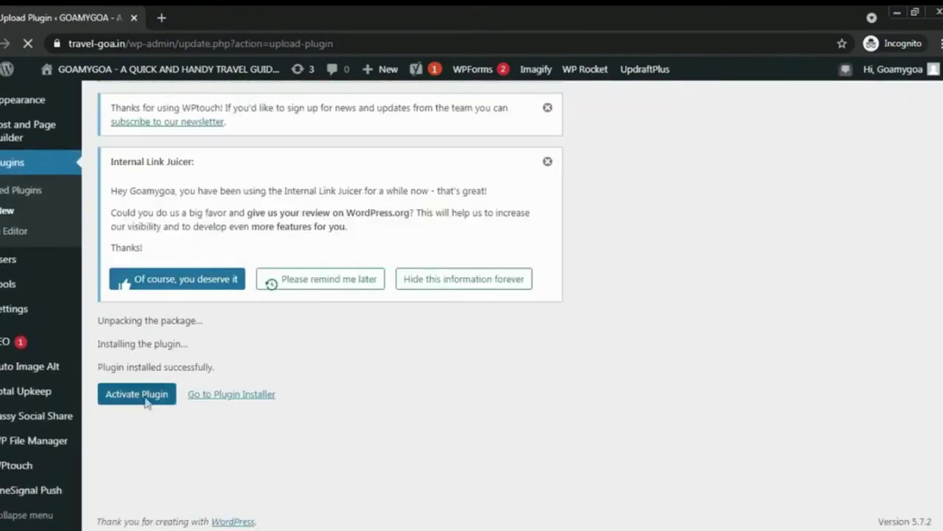
- Activate the newly installed Bing Webmaster Url Submission plugin
{"action": "left_click", "coordinate": [143, 399]}
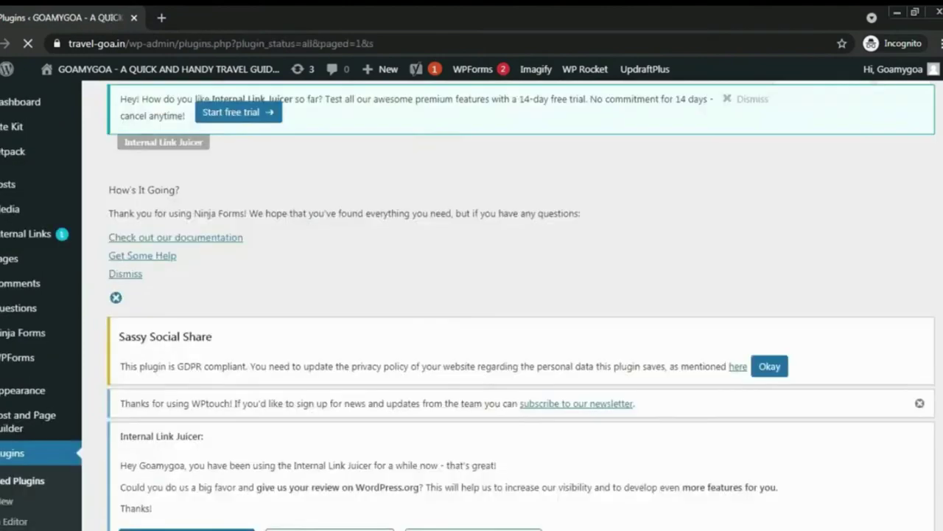
{"action": "scroll", "coordinate": [559, 347], "scroll_direction": "down", "scroll_amount": 5}
{"action": "scroll", "coordinate": [555, 324], "scroll_direction": "down", "scroll_amount": 1}
{"action": "scroll", "coordinate": [549, 316], "scroll_direction": "down", "scroll_amount": 4}
{"action": "scroll", "coordinate": [544, 312], "scroll_direction": "down", "scroll_amount": 1}
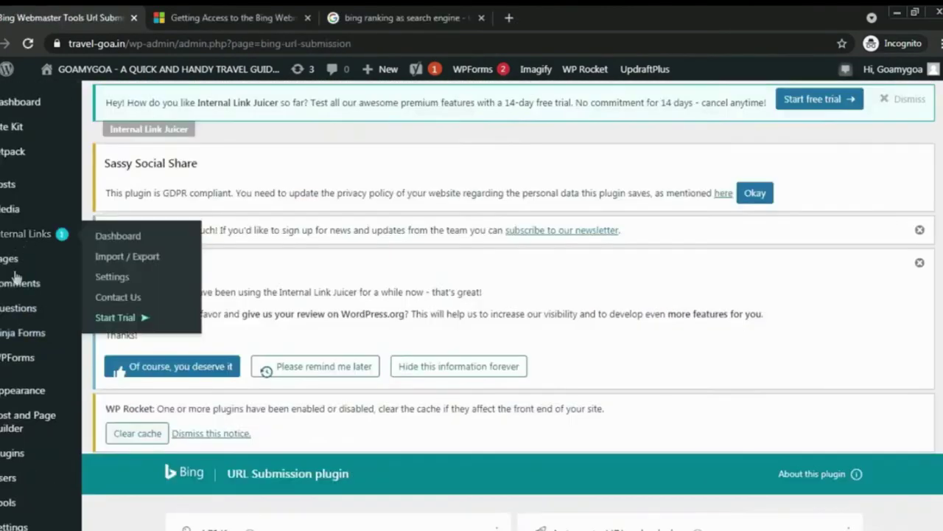
{"action": "scroll", "coordinate": [11, 294], "scroll_direction": "down", "scroll_amount": 1}
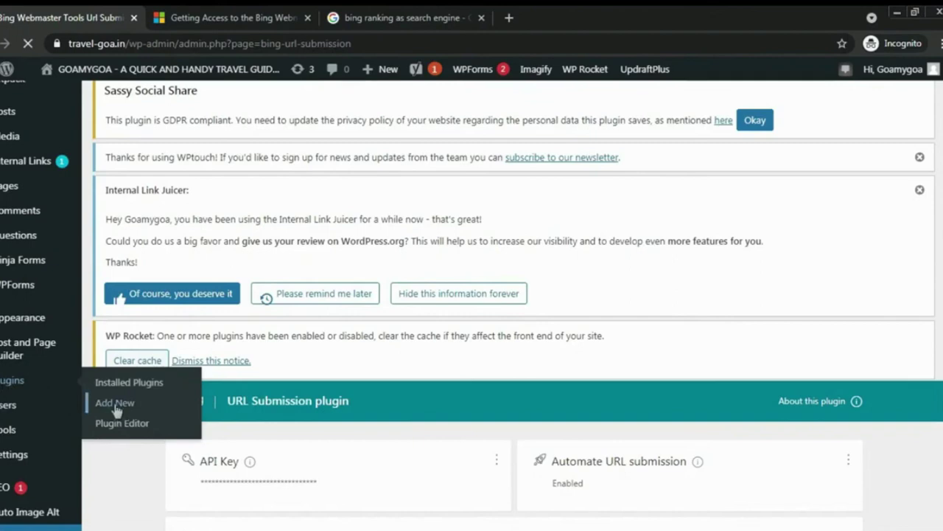
- Search Add New plugins for 'bing url' to confirm the plugin shows as Active
{"action": "left_click", "coordinate": [115, 404]}
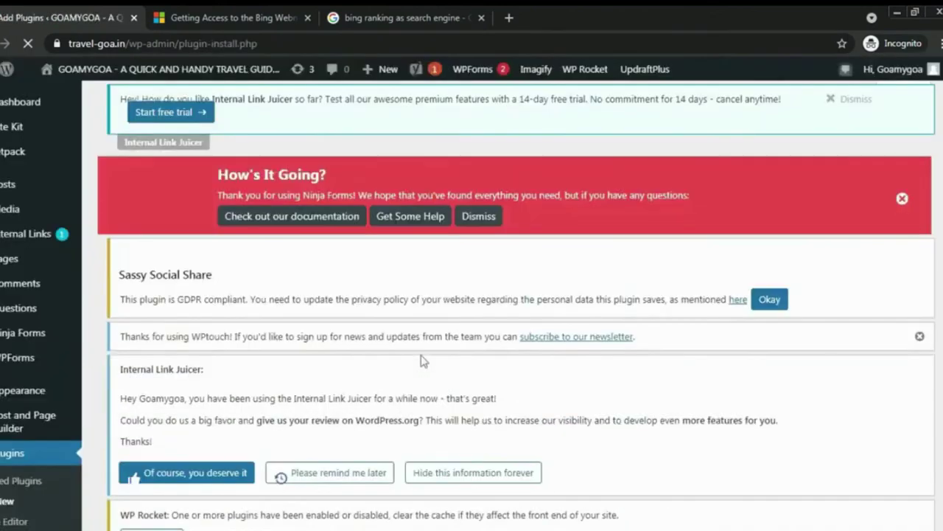
{"action": "scroll", "coordinate": [421, 359], "scroll_direction": "down", "scroll_amount": 2}
{"action": "scroll", "coordinate": [422, 356], "scroll_direction": "down", "scroll_amount": 1}
{"action": "left_click", "coordinate": [818, 285]}
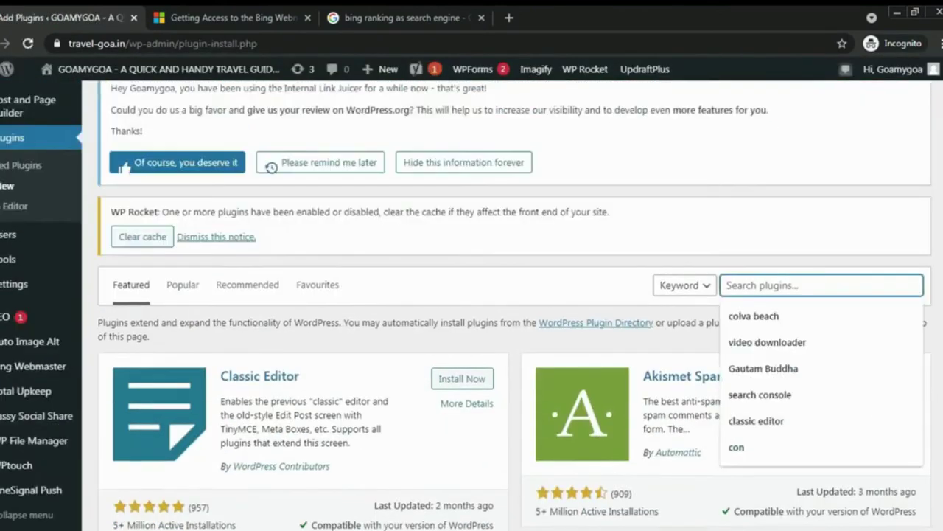
{"action": "type", "text": "bing url"}
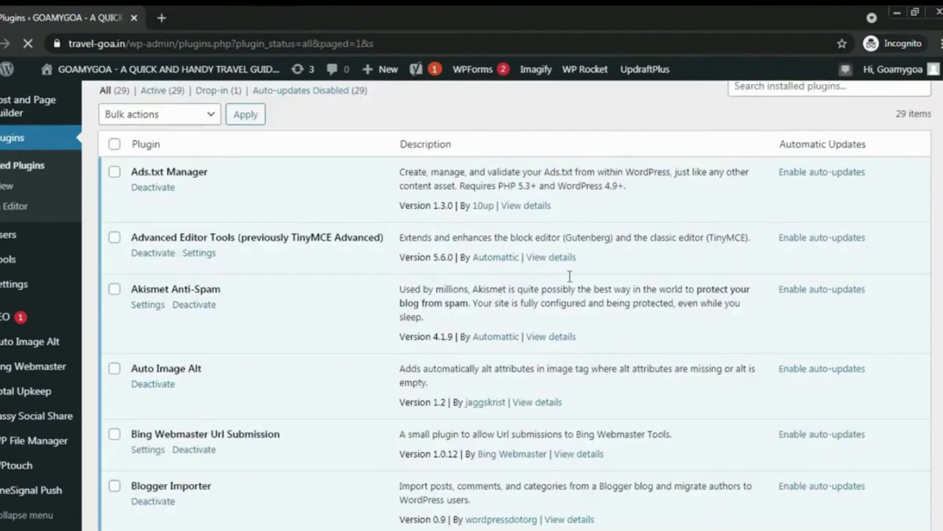
{"action": "scroll", "coordinate": [567, 275], "scroll_direction": "down", "scroll_amount": 2}
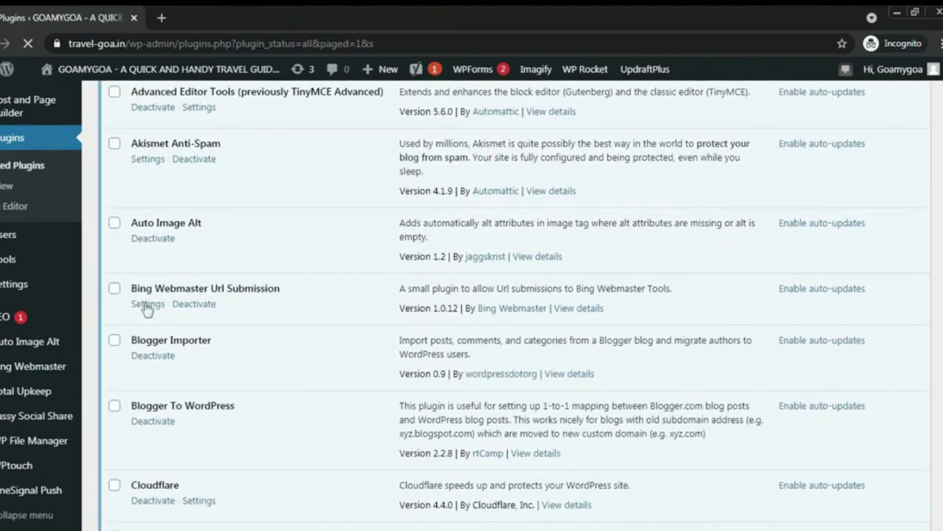
- Open the Bing Webmaster Url Submission settings and follow the link on generating an API key
{"action": "left_click", "coordinate": [147, 305]}
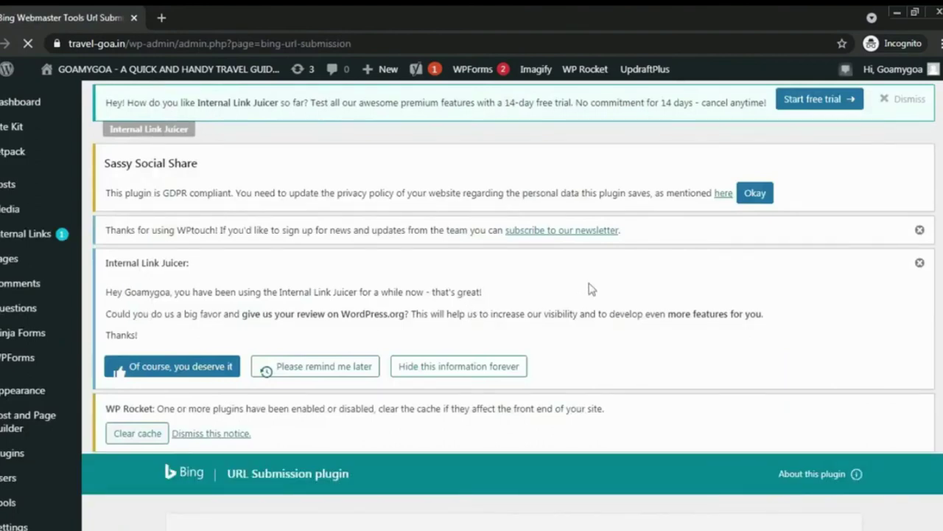
{"action": "scroll", "coordinate": [594, 283], "scroll_direction": "down", "scroll_amount": 3}
{"action": "scroll", "coordinate": [594, 284], "scroll_direction": "down", "scroll_amount": 2}
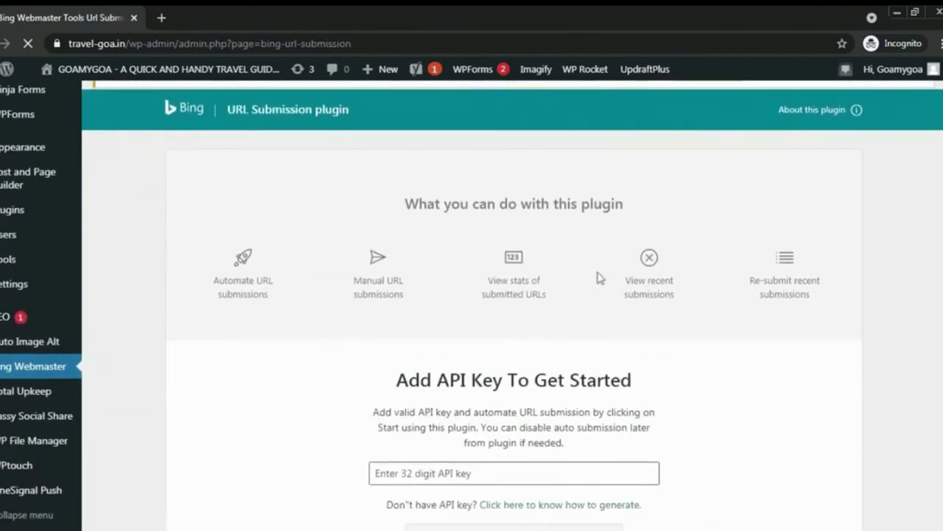
{"action": "scroll", "coordinate": [599, 277], "scroll_direction": "down", "scroll_amount": 1}
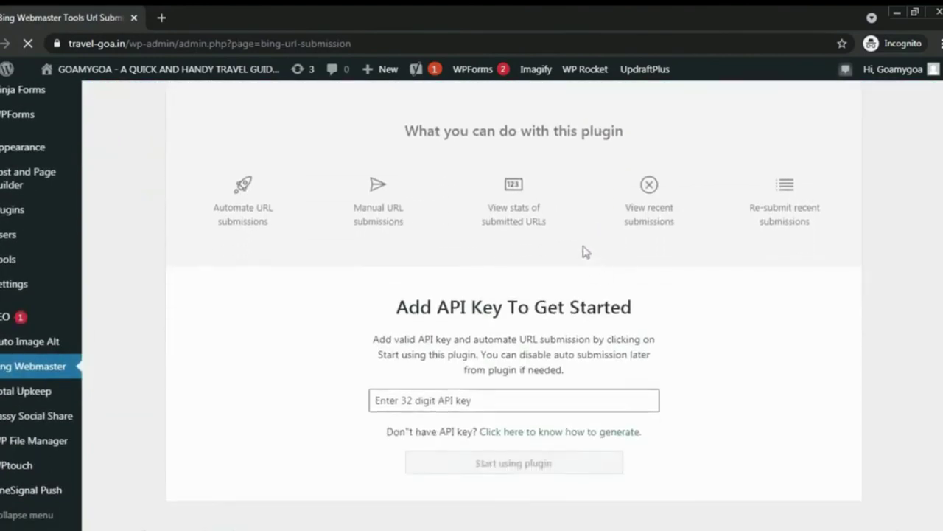
{"action": "scroll", "coordinate": [398, 332], "scroll_direction": "down", "scroll_amount": 1}
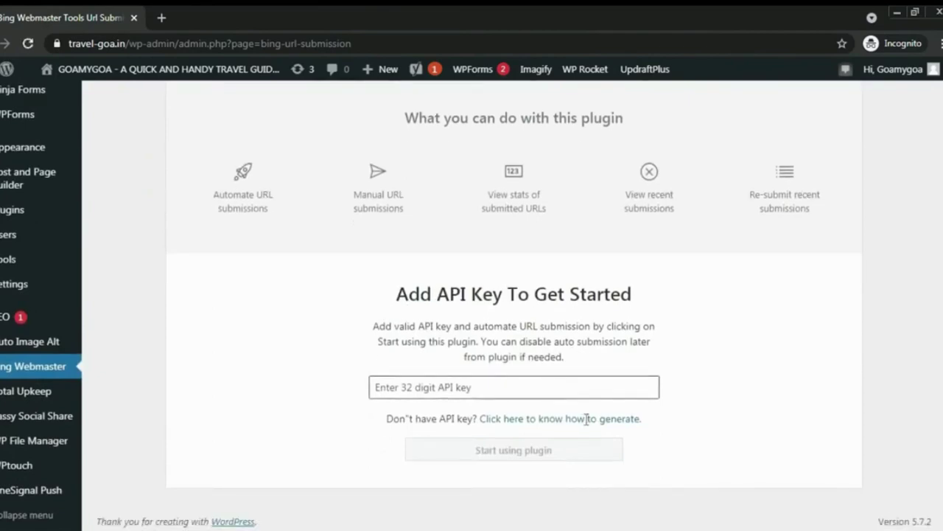
{"action": "left_click", "coordinate": [588, 418]}
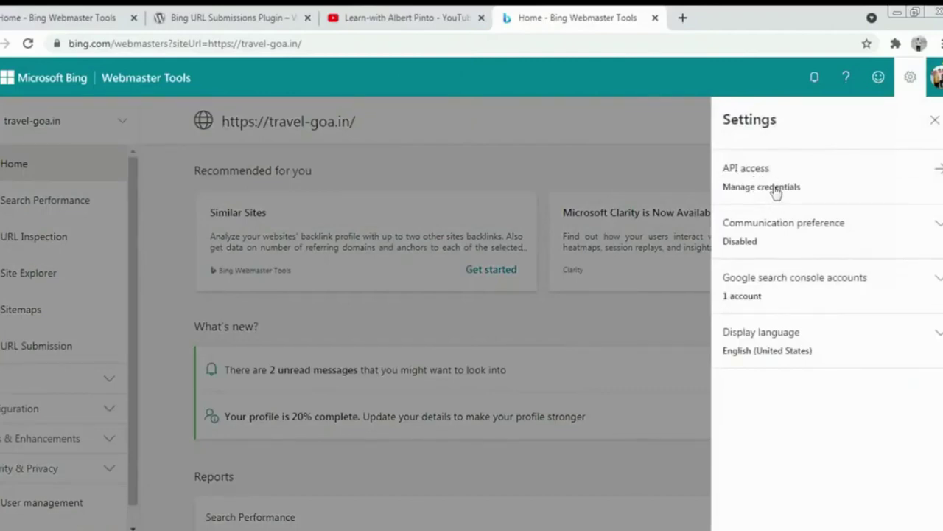
- Generate an API key for travel-goa.in under API access credentials and copy it
{"action": "left_click", "coordinate": [775, 190]}
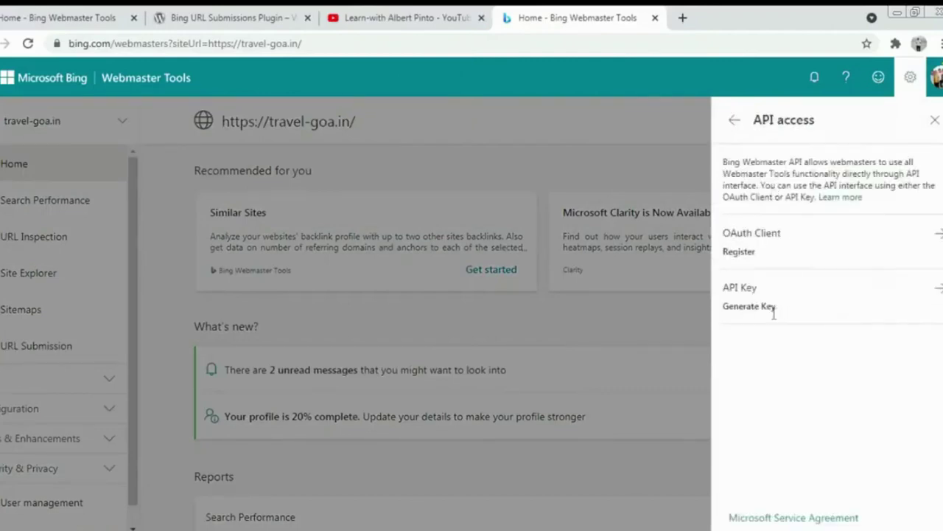
{"action": "left_click", "coordinate": [751, 310]}
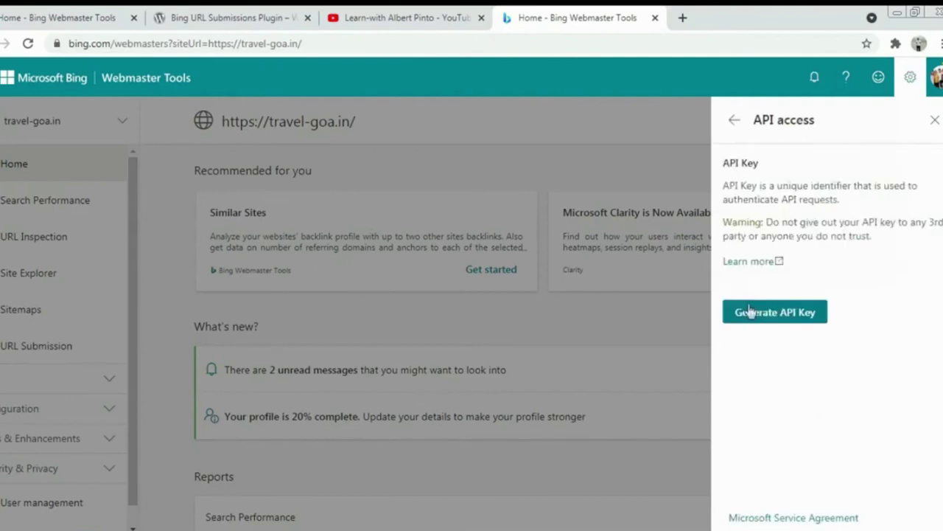
{"action": "left_click", "coordinate": [781, 314]}
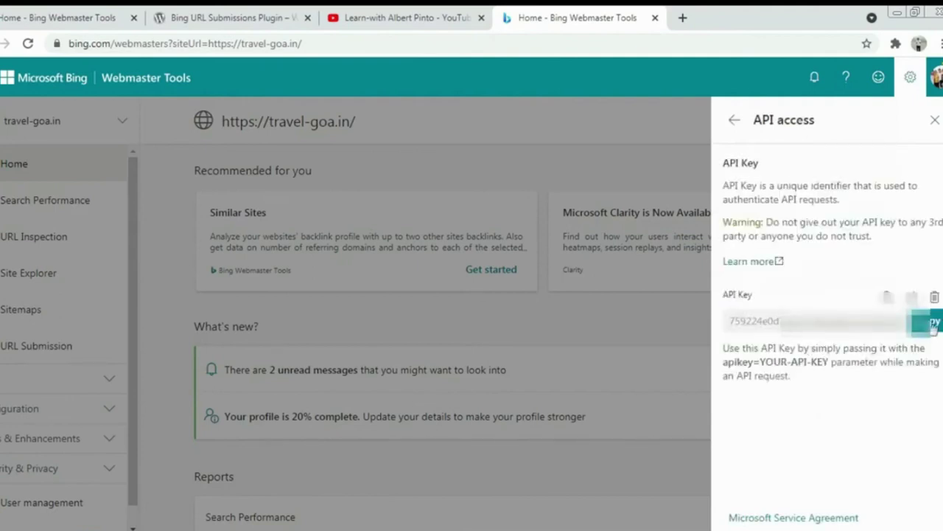
{"action": "left_click", "coordinate": [933, 326]}
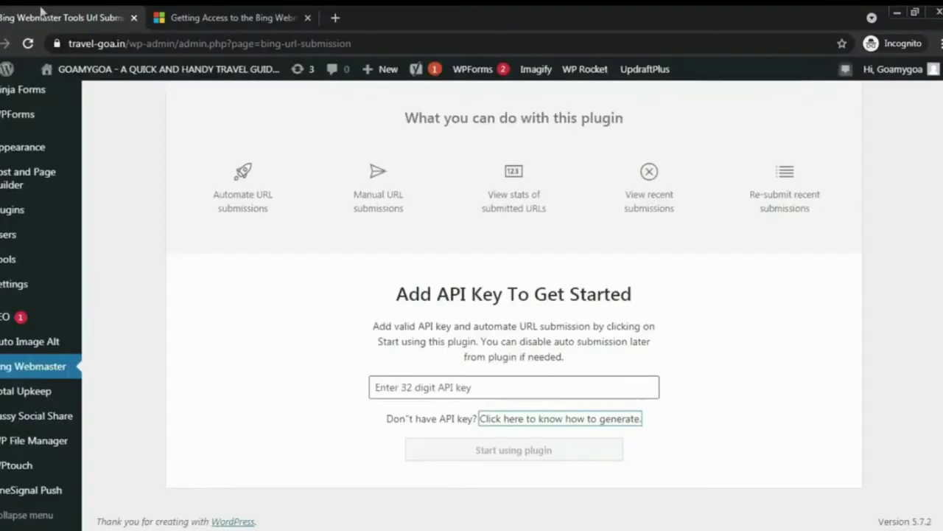
- Paste the copied Bing API key into the plugin's key field and start using the plugin
{"action": "left_click", "coordinate": [506, 388]}
{"action": "right_click", "coordinate": [506, 388]}
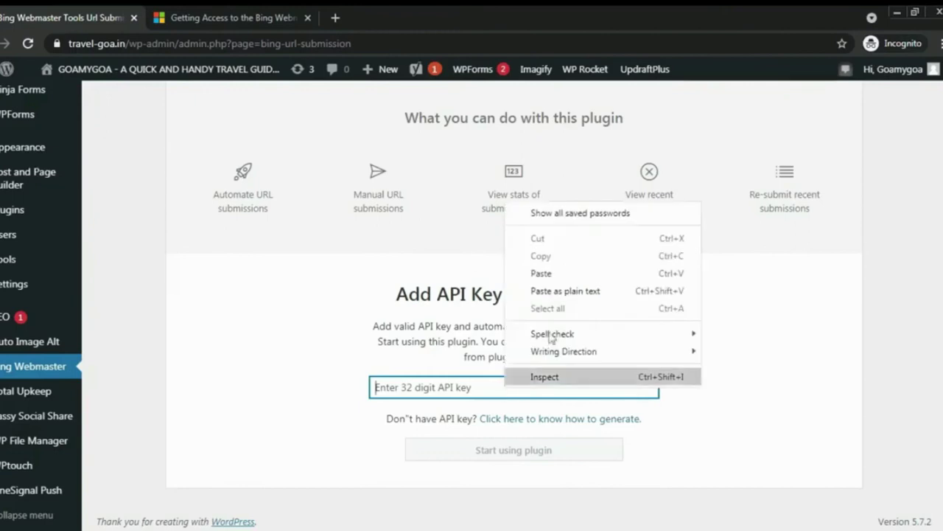
{"action": "left_click", "coordinate": [541, 273]}
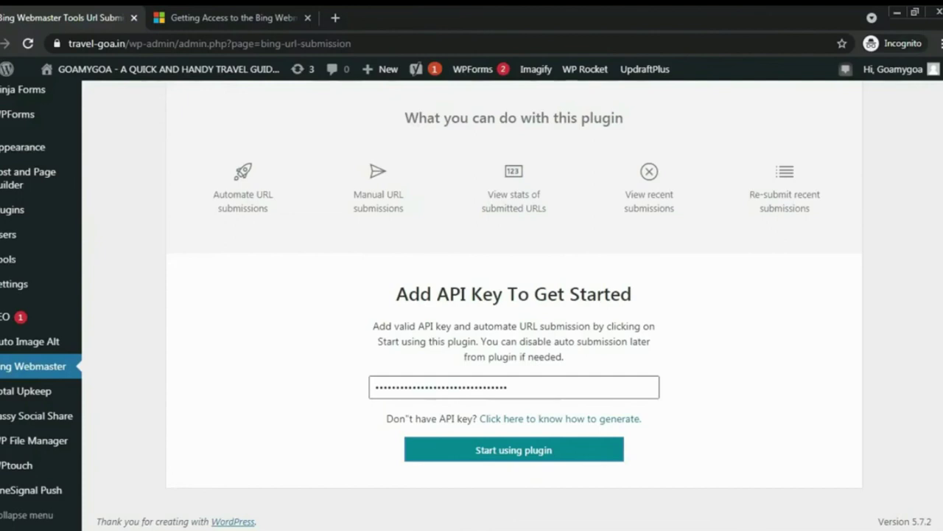
{"action": "left_click", "coordinate": [516, 450]}
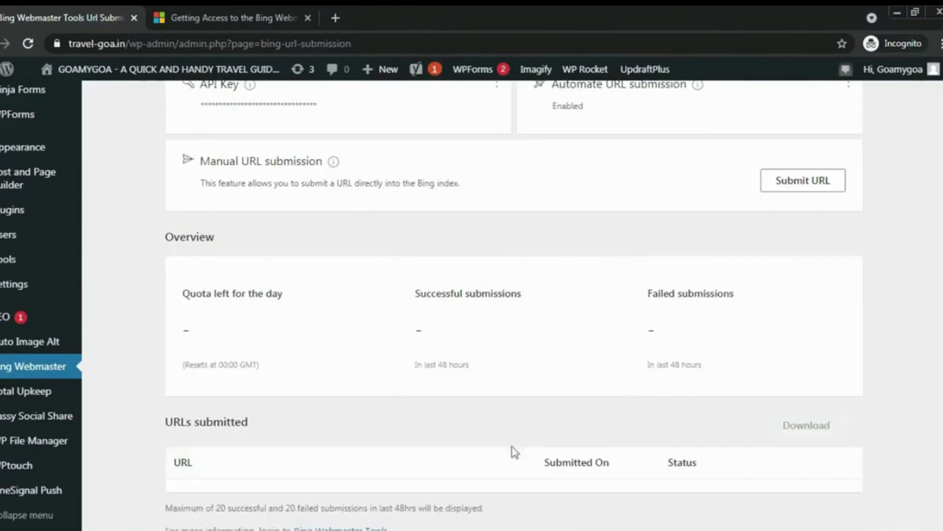
- Review the plugin dashboard showing automatic URL submission enabled and a daily quota of 10
{"action": "scroll", "coordinate": [499, 423], "scroll_direction": "up", "scroll_amount": 3}
{"action": "scroll", "coordinate": [499, 421], "scroll_direction": "up", "scroll_amount": 2}
{"action": "scroll", "coordinate": [498, 413], "scroll_direction": "down", "scroll_amount": 2}
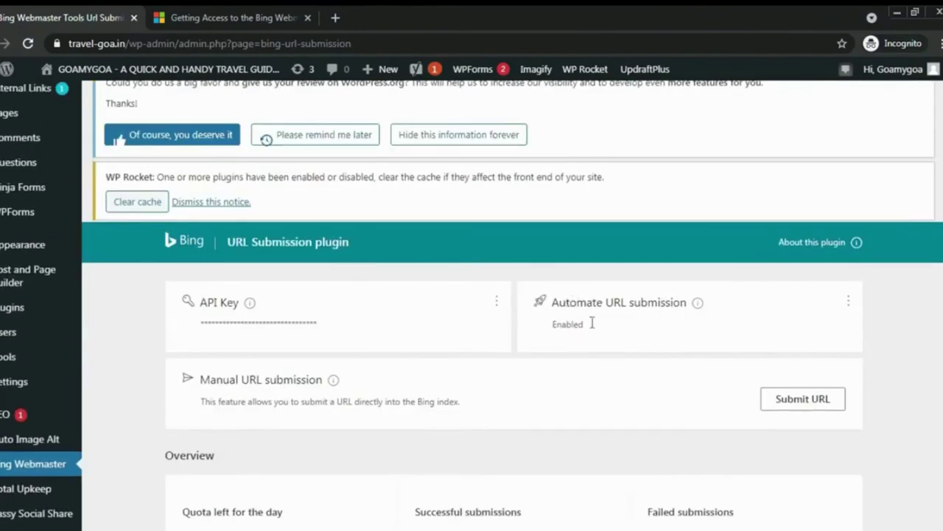
{"action": "scroll", "coordinate": [609, 317], "scroll_direction": "down", "scroll_amount": 1}
{"action": "scroll", "coordinate": [608, 313], "scroll_direction": "down", "scroll_amount": 1}
{"action": "scroll", "coordinate": [609, 309], "scroll_direction": "down", "scroll_amount": 1}
{"action": "scroll", "coordinate": [609, 308], "scroll_direction": "down", "scroll_amount": 1}
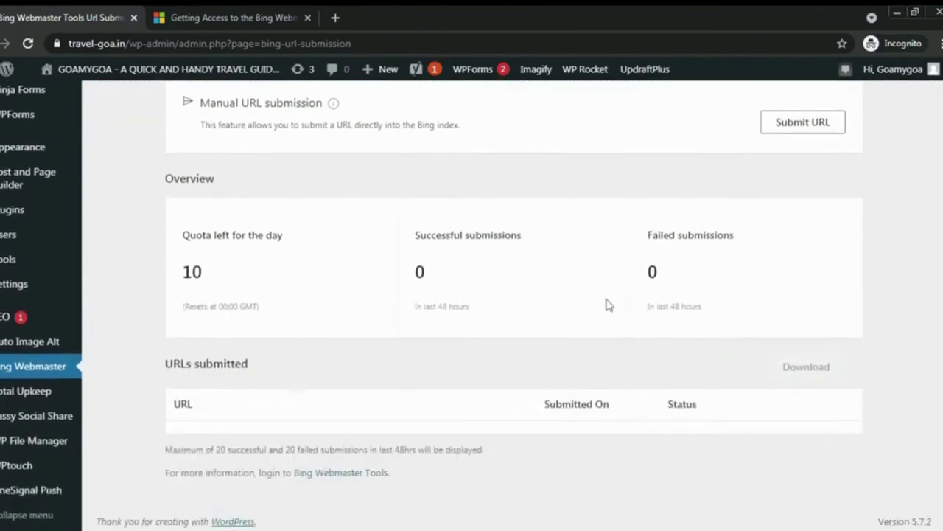
{"action": "scroll", "coordinate": [602, 299], "scroll_direction": "up", "scroll_amount": 3}
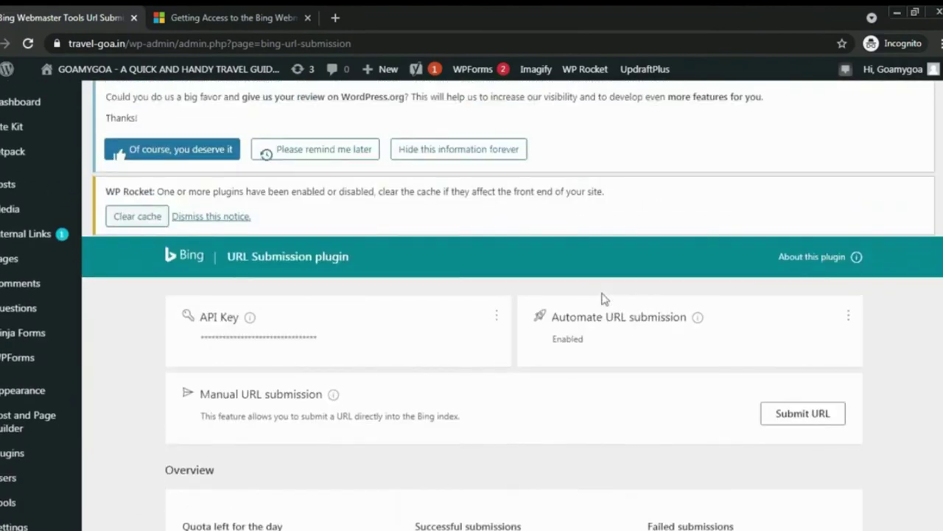